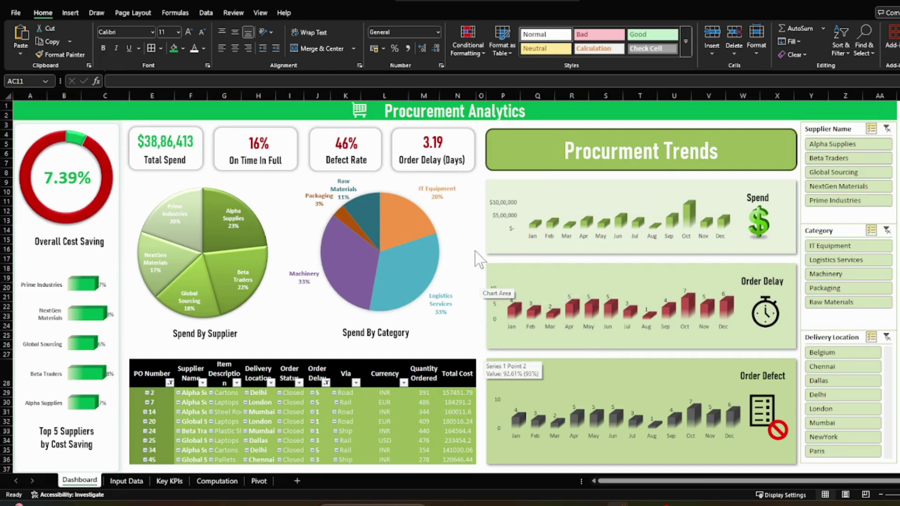
# Browse the Input Data, Key KPIs, Computation and Pivot sheets in turn.
pyautogui.click(126, 479)
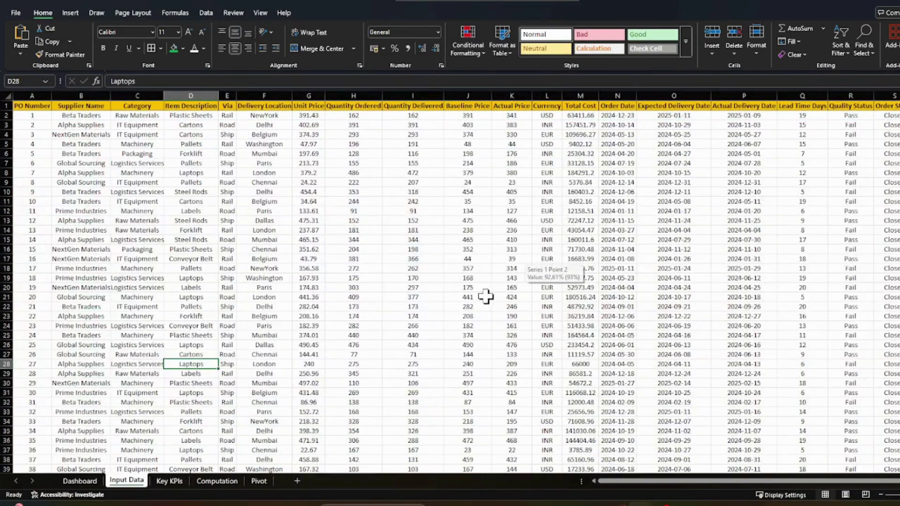
pyautogui.click(168, 482)
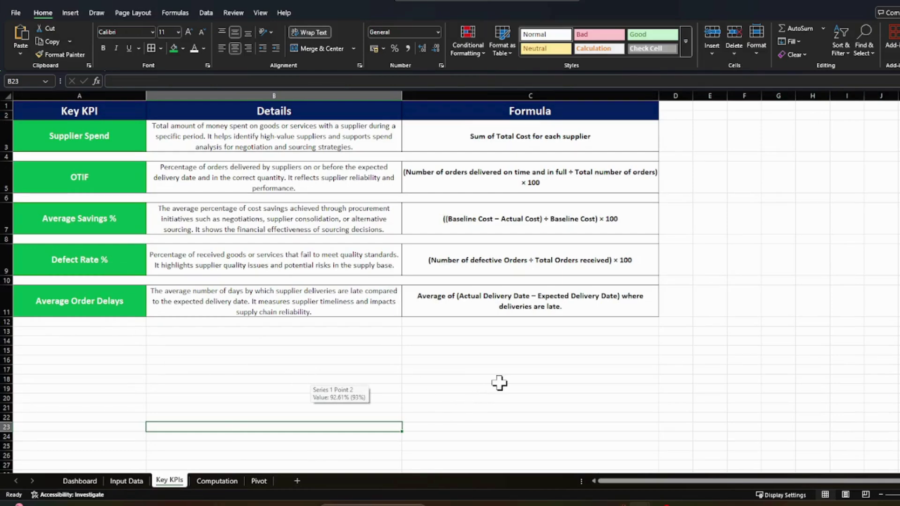
pyautogui.click(223, 480)
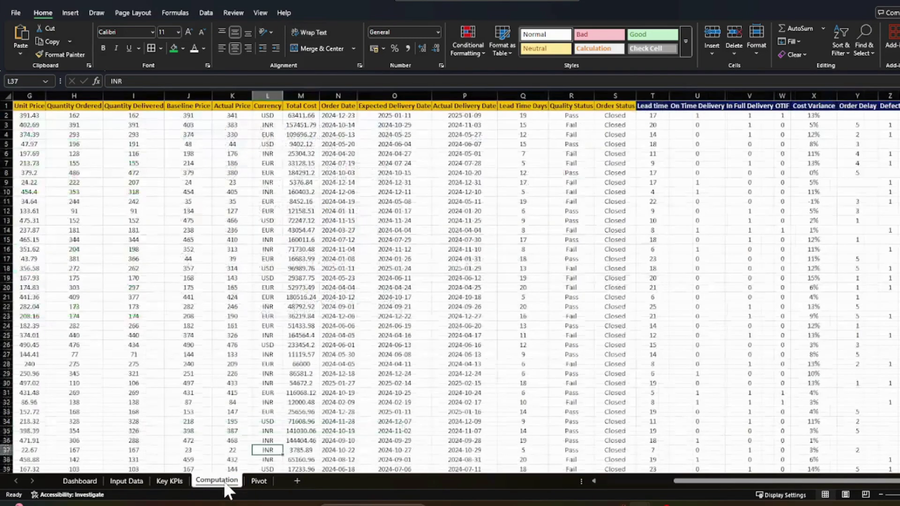
pyautogui.click(258, 480)
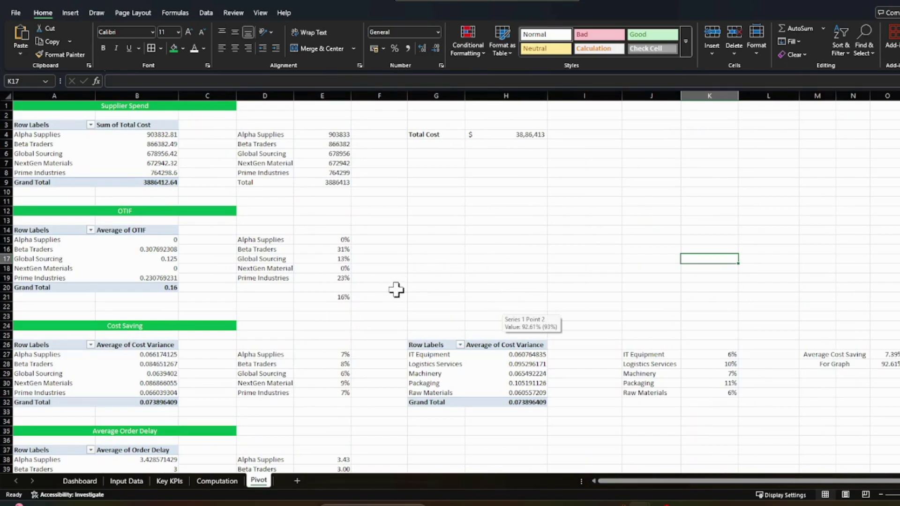
# Return to the Dashboard, then display the Input Data sheet of raw purchase orders.
pyautogui.click(84, 480)
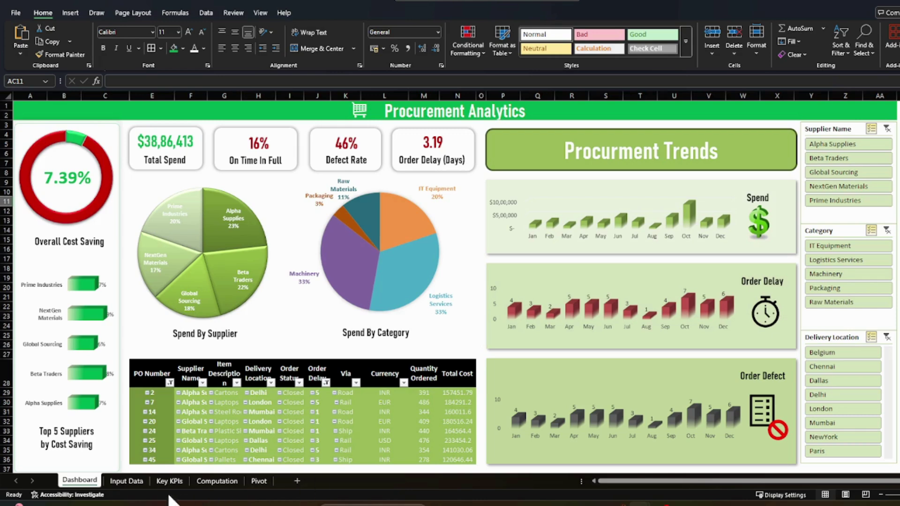
pyautogui.click(125, 482)
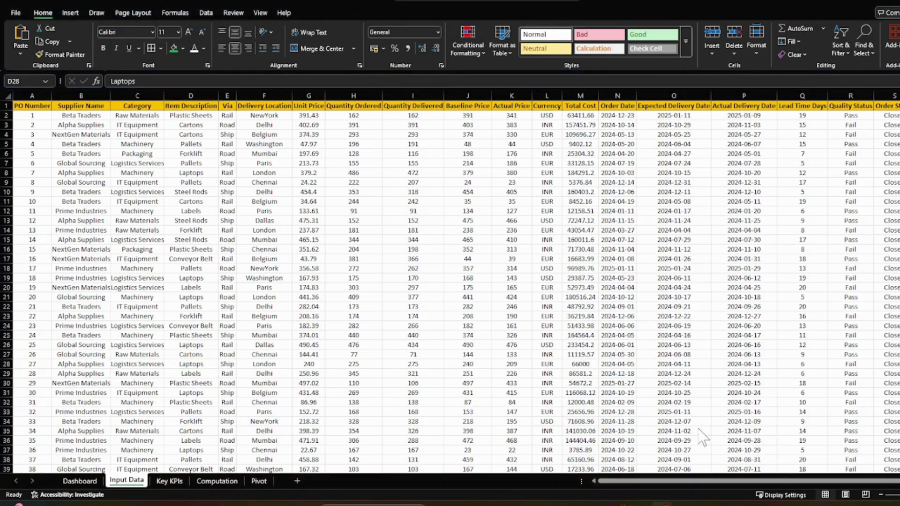
pyautogui.click(642, 480)
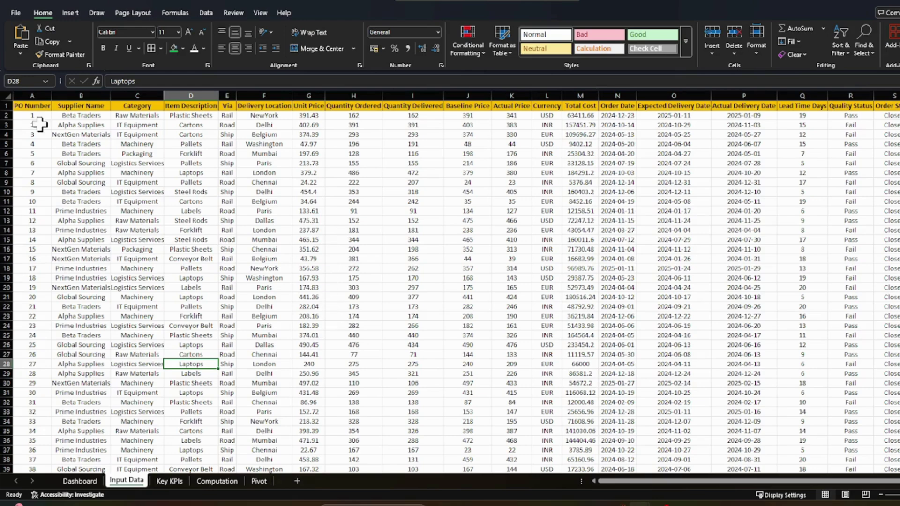
# Select the PO Number (A1) and Supplier Name (B1) header cells.
pyautogui.click(32, 105)
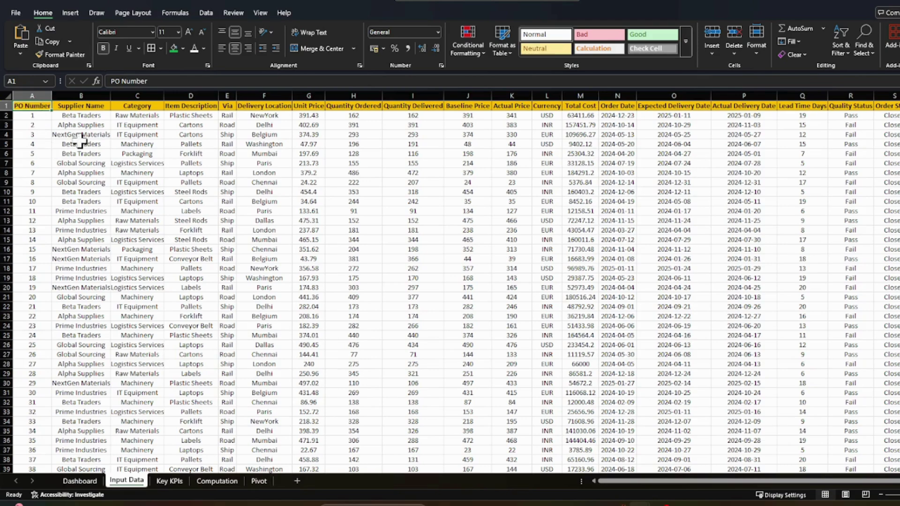
pyautogui.click(99, 107)
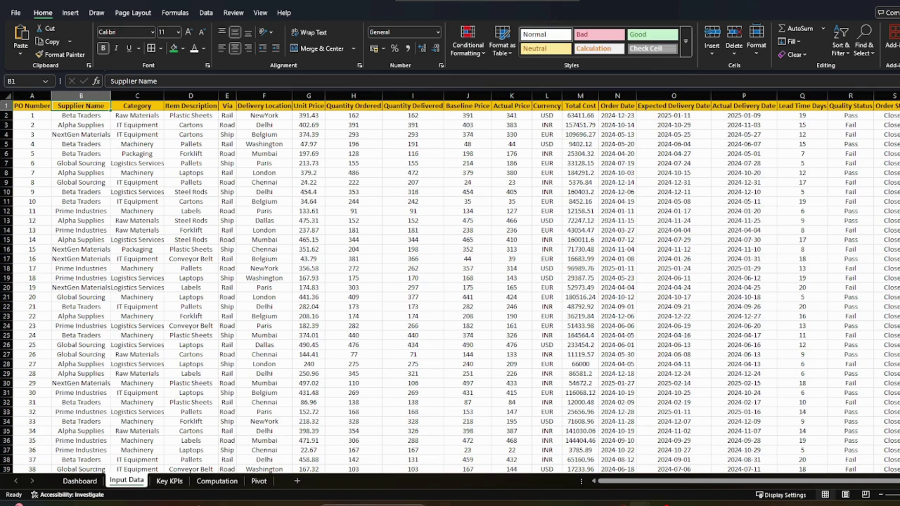
# Show the Key KPIs sheet and zoom in to read the five KPI definitions.
pyautogui.click(169, 483)
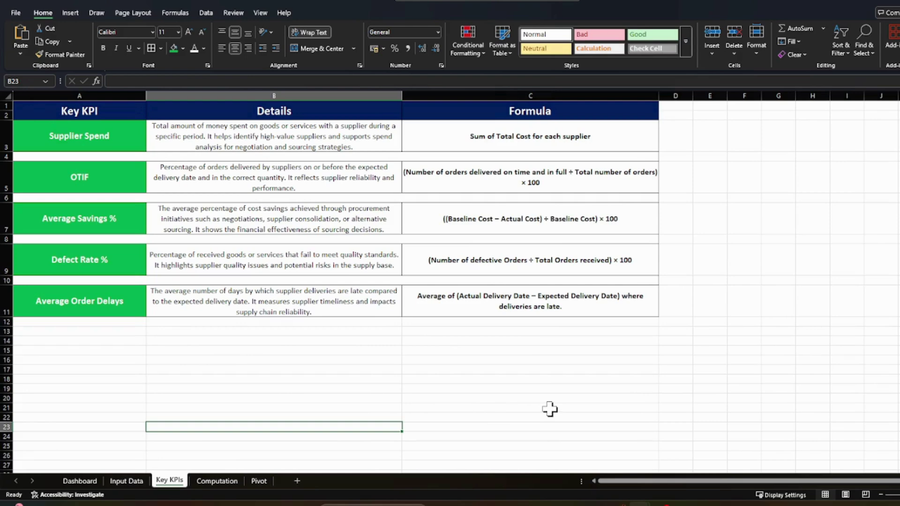
pyautogui.hotkey('alt', 'w')
pyautogui.press('j')
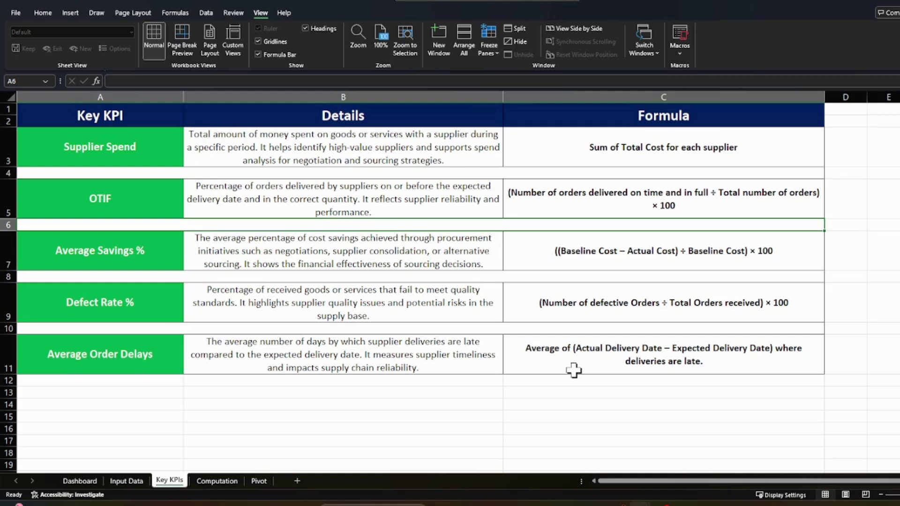
pyautogui.click(217, 482)
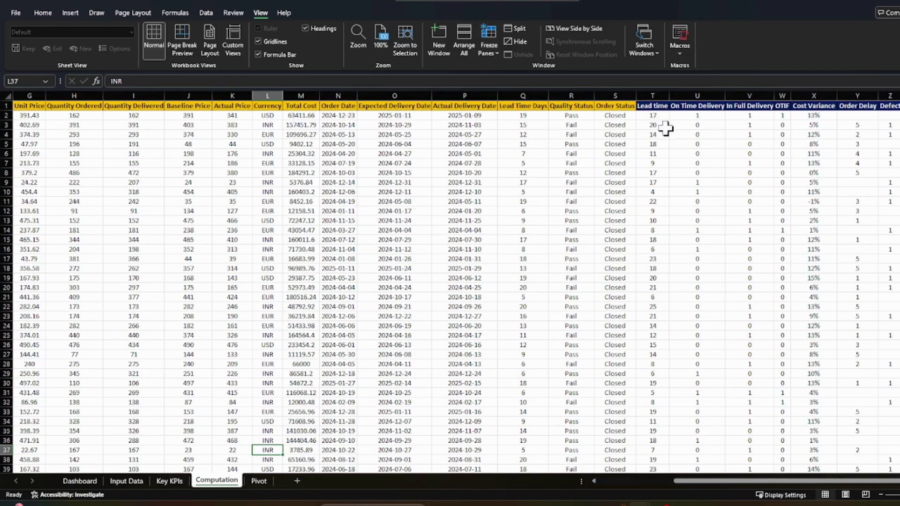
pyautogui.click(663, 116)
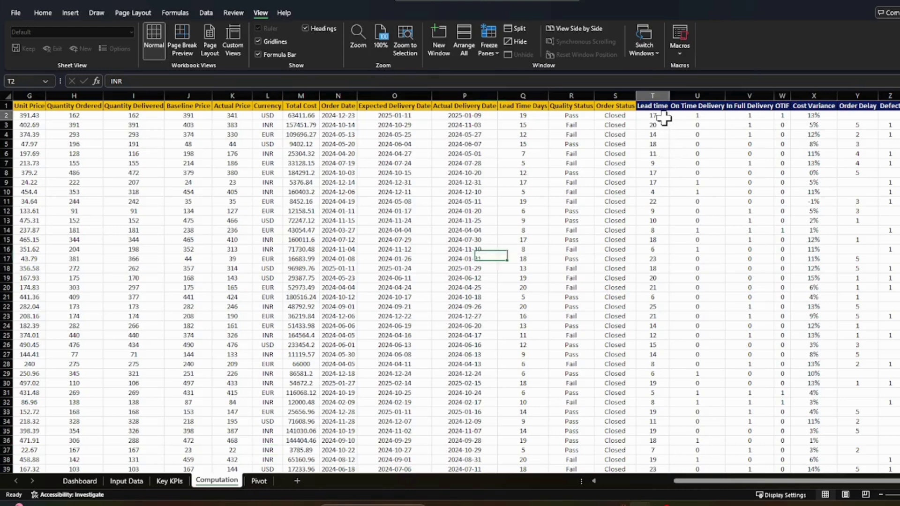
pyautogui.click(696, 117)
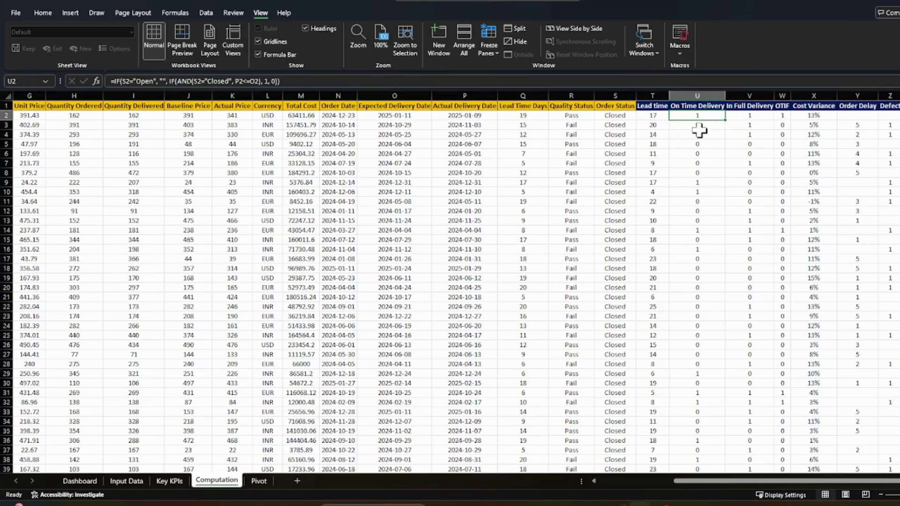
pyautogui.click(746, 117)
pyautogui.click(783, 114)
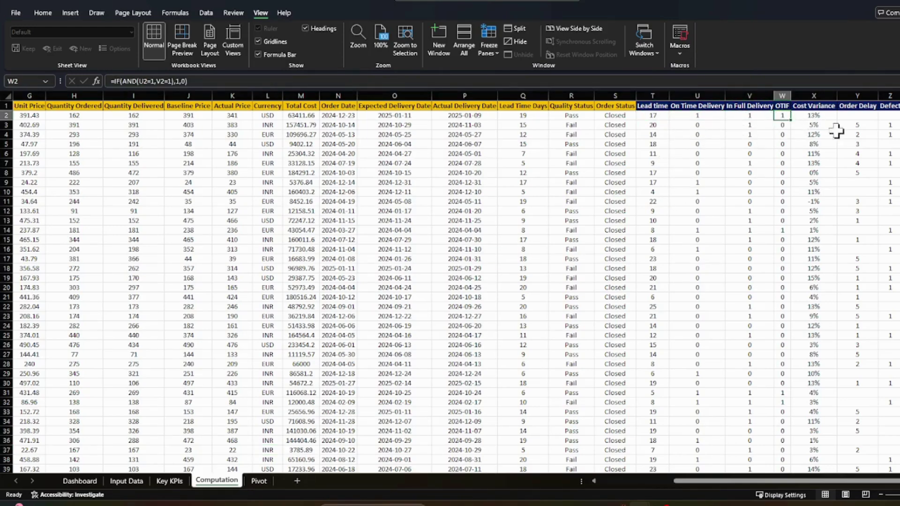
pyautogui.click(827, 118)
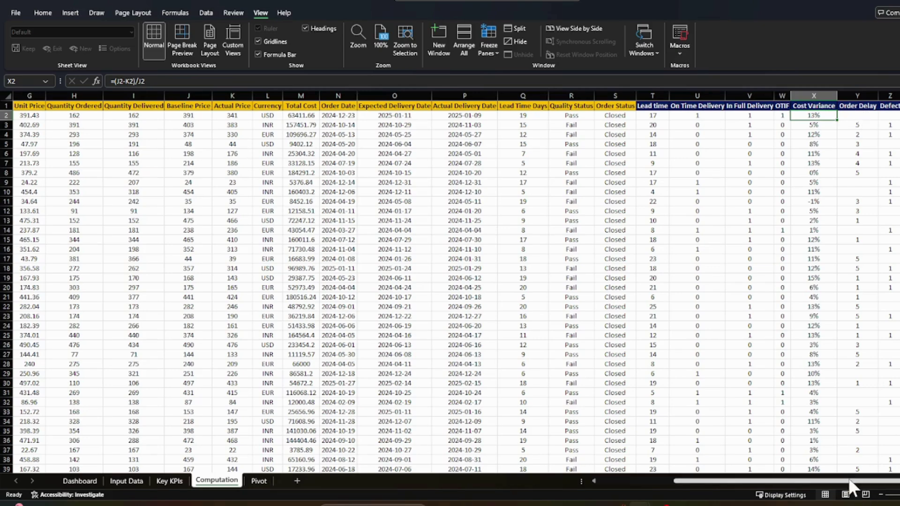
# Show the Pivot sheet and scroll down past Spend By Category to the Delayed Order Pivot.
pyautogui.click(260, 485)
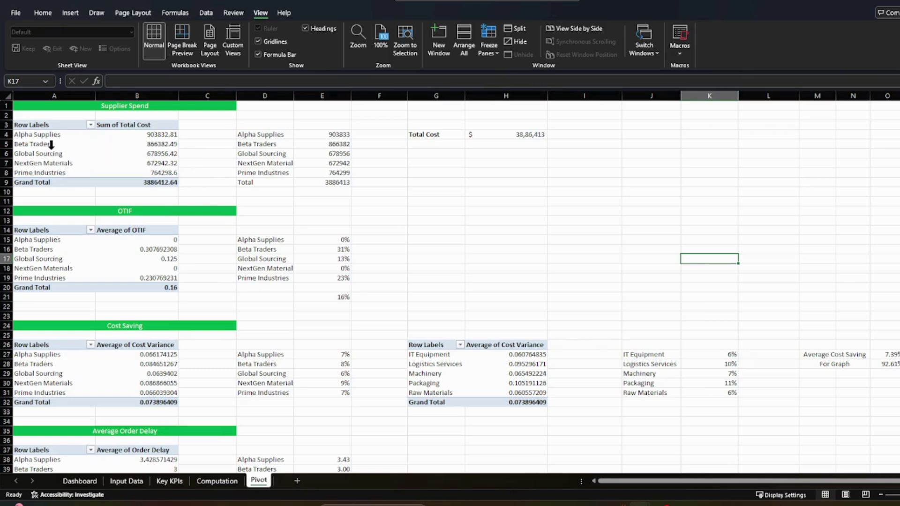
pyautogui.scroll(-2, 140, 197)
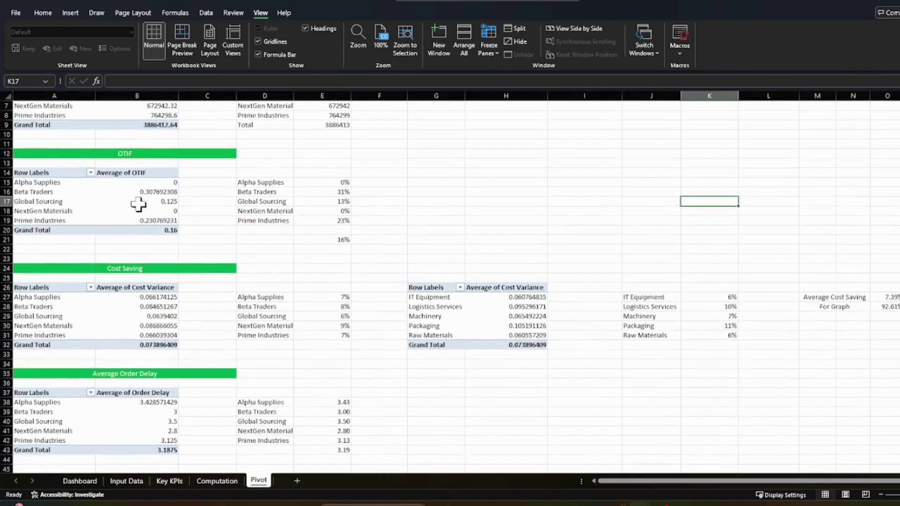
pyautogui.scroll(-2, 216, 223)
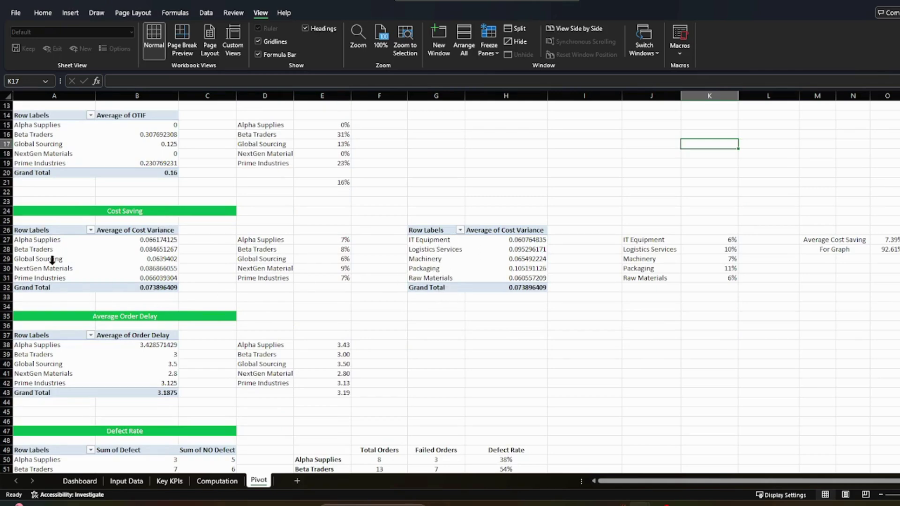
pyautogui.scroll(-4, 60, 281)
pyautogui.scroll(-6, 84, 207)
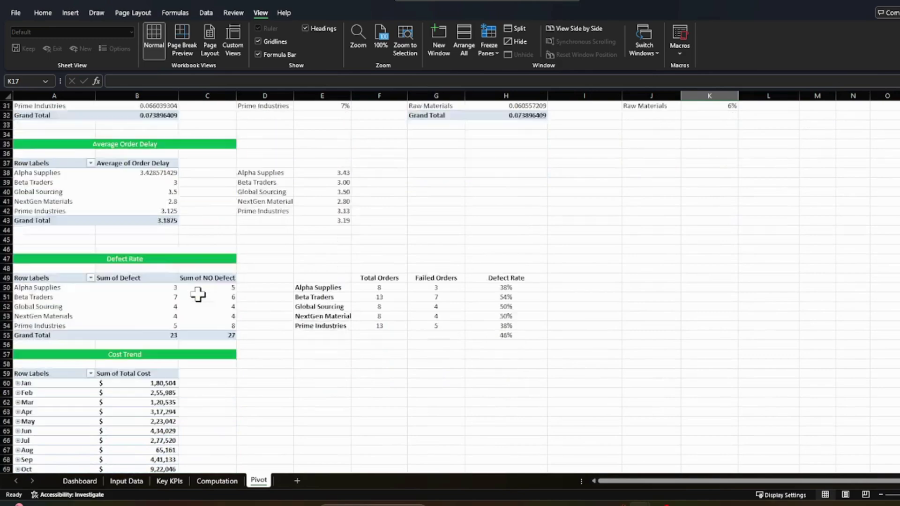
pyautogui.scroll(-9, 130, 216)
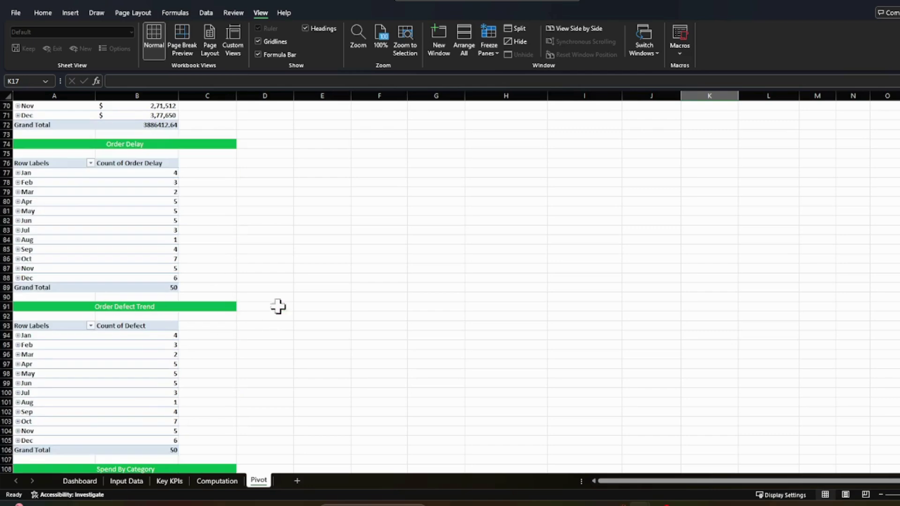
pyautogui.scroll(-3, 278, 307)
pyautogui.scroll(-1, 342, 295)
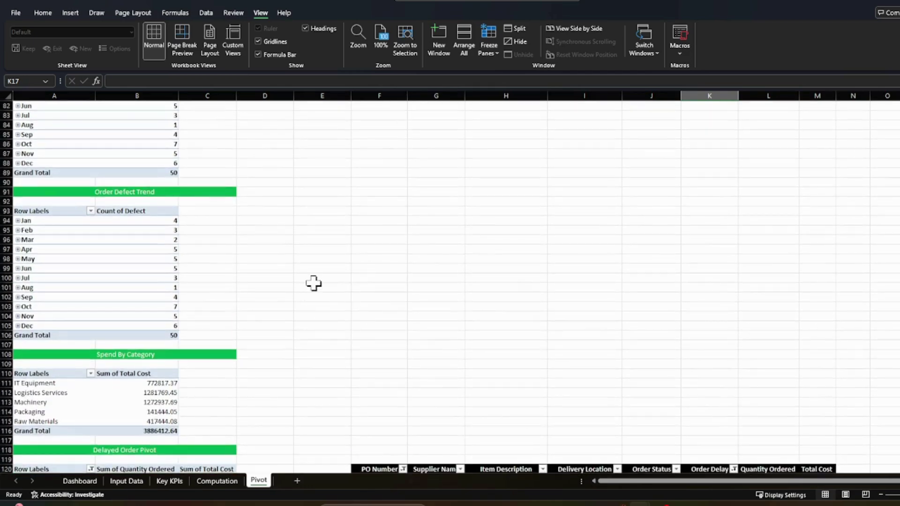
pyautogui.scroll(-3, 313, 283)
pyautogui.scroll(-2, 308, 303)
pyautogui.scroll(-1, 307, 314)
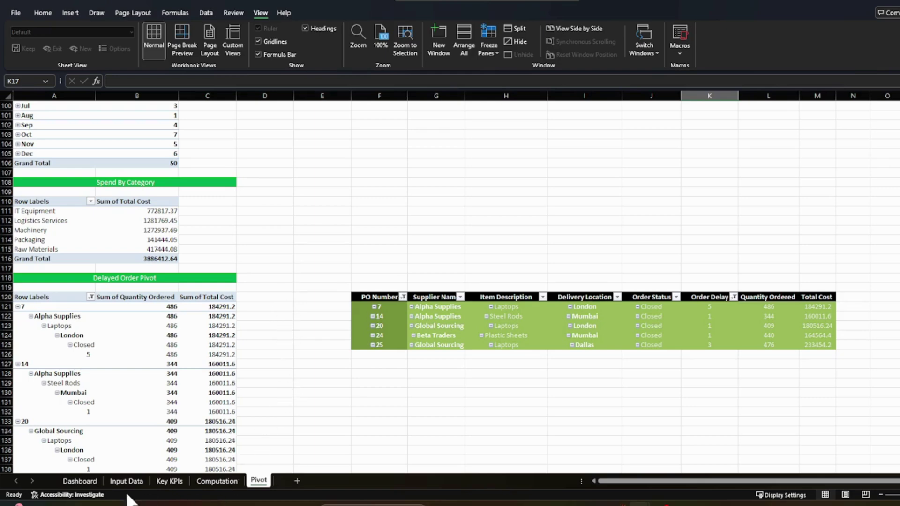
# Return to the Dashboard sheet with its KPI cards, pie charts, trend charts and slicers.
pyautogui.click(89, 483)
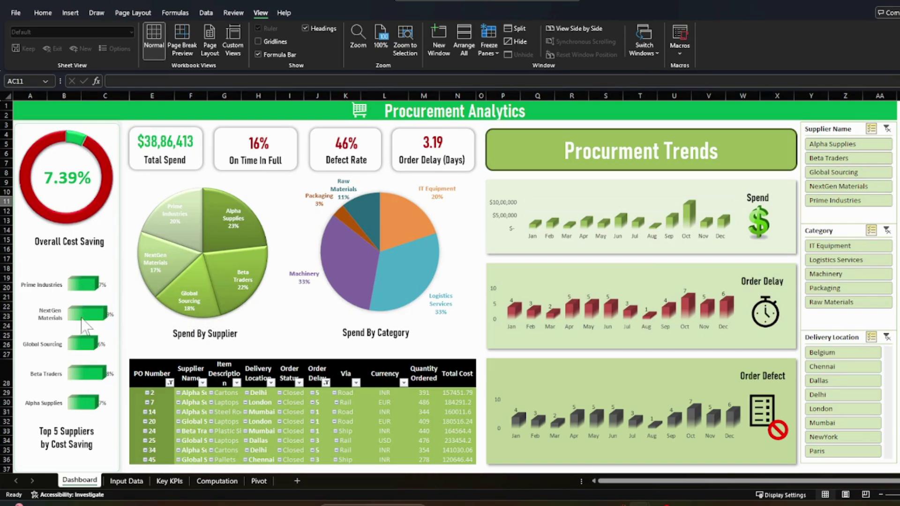
pyautogui.moveTo(82, 397)
# Toggle slicers: exclude Beta Traders, restore all suppliers, exclude Logistics Services, then filter to Chennai.
pyautogui.click(838, 159)
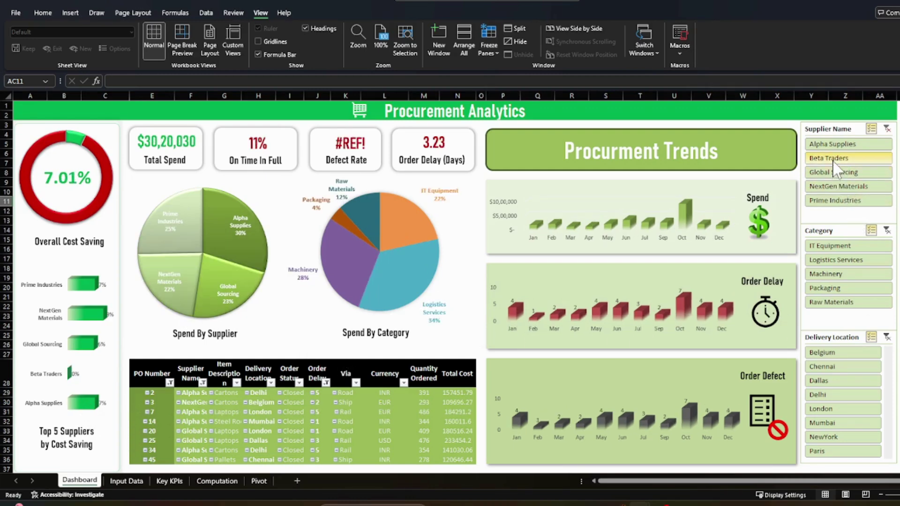
pyautogui.click(871, 187)
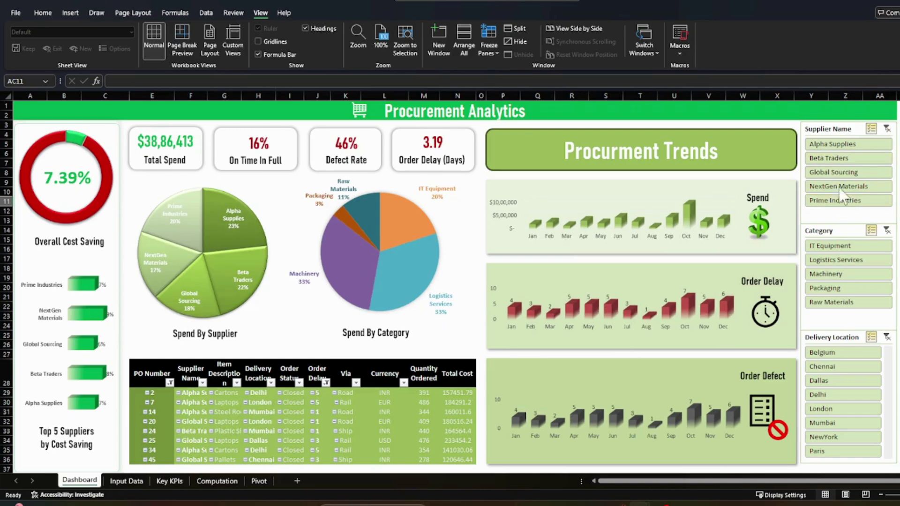
pyautogui.click(835, 262)
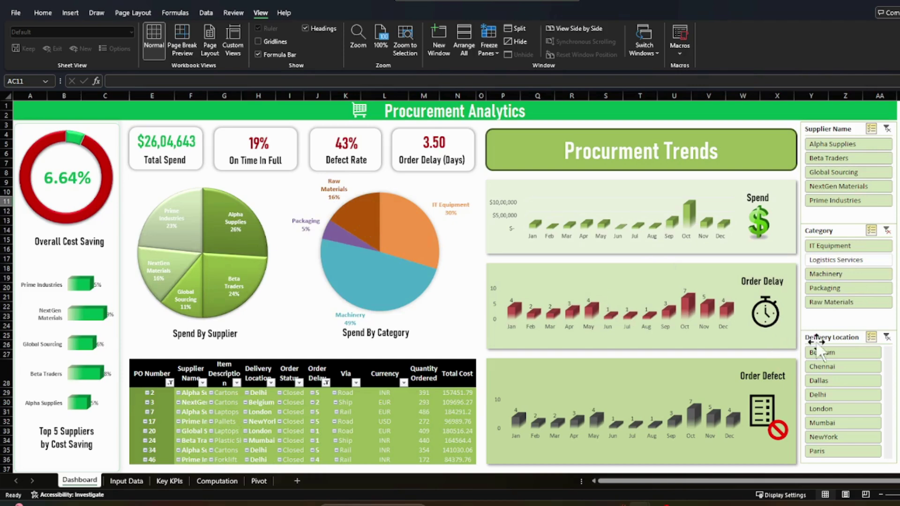
pyautogui.click(839, 367)
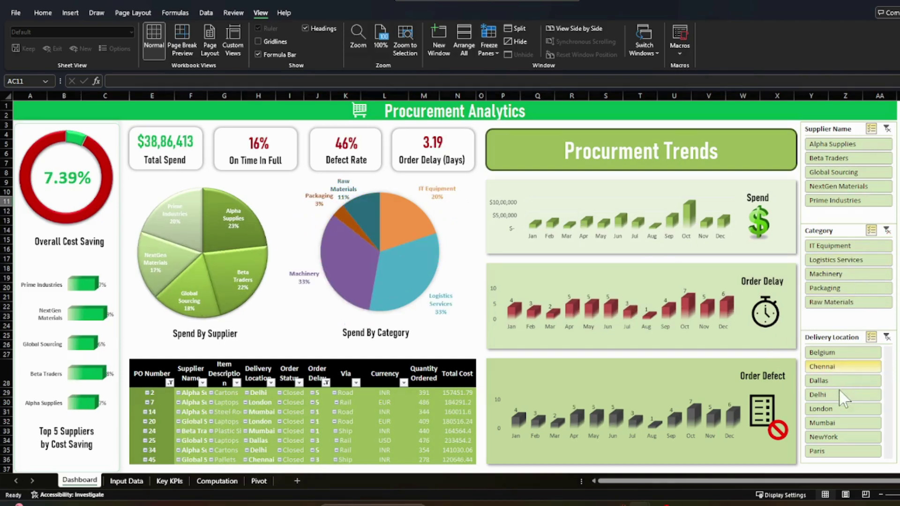